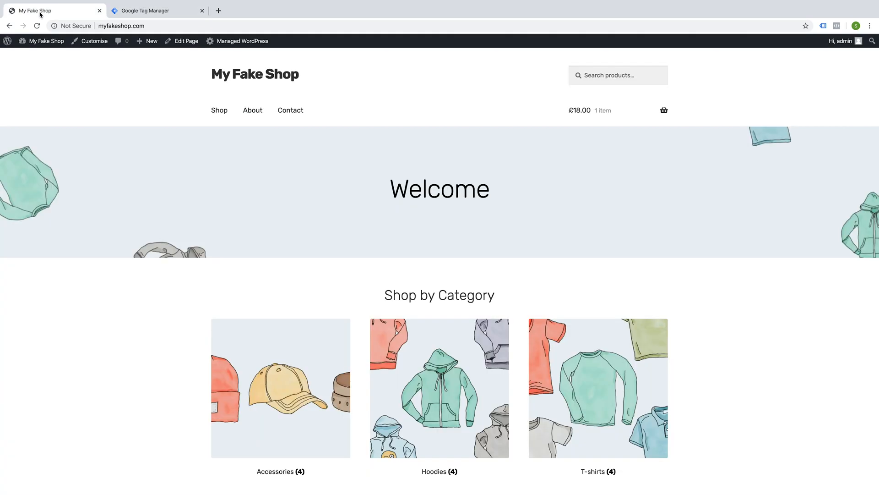
Step: Name the new Tag Manager account My Fake Shop and set its country to United Kingdom
{"action": "left_click", "coordinate": [144, 10]}
{"action": "type", "text": "My Fake Shop"}
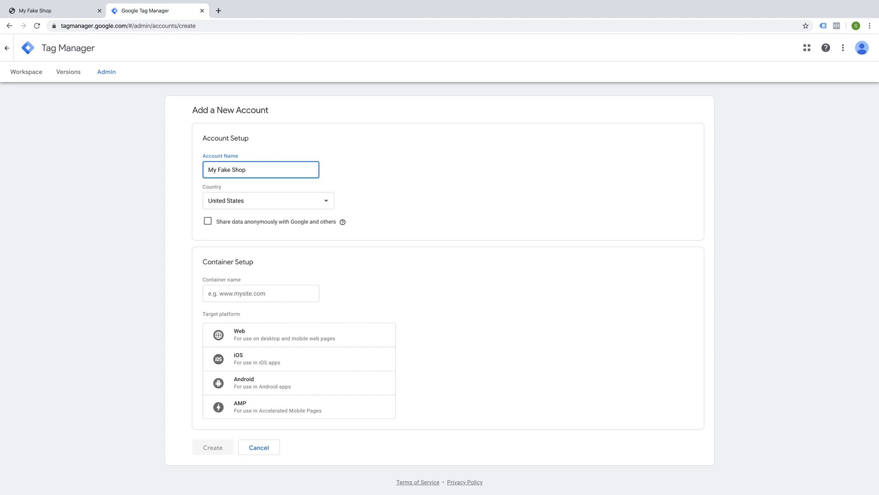
{"action": "left_click", "coordinate": [295, 202]}
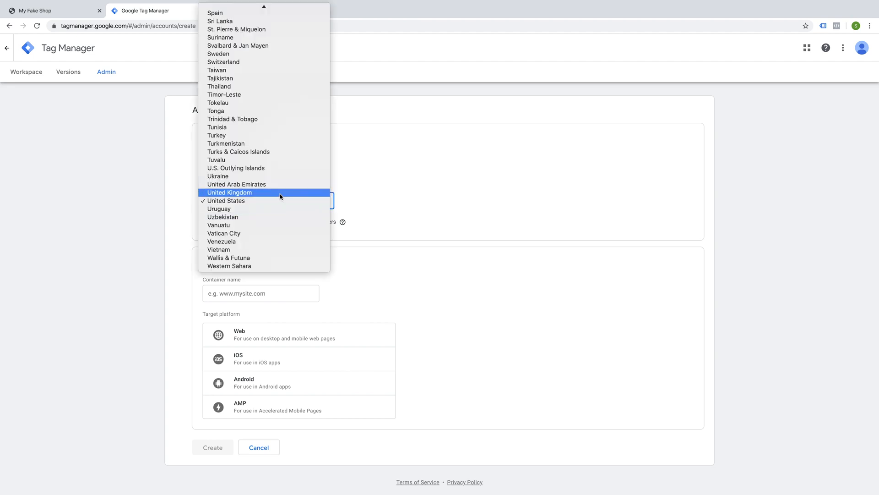
{"action": "left_click", "coordinate": [282, 194]}
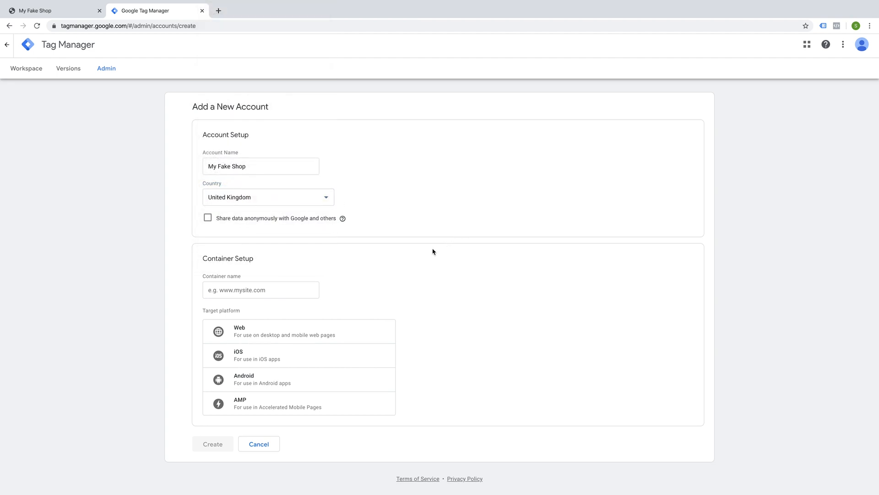
{"action": "left_click", "coordinate": [244, 294]}
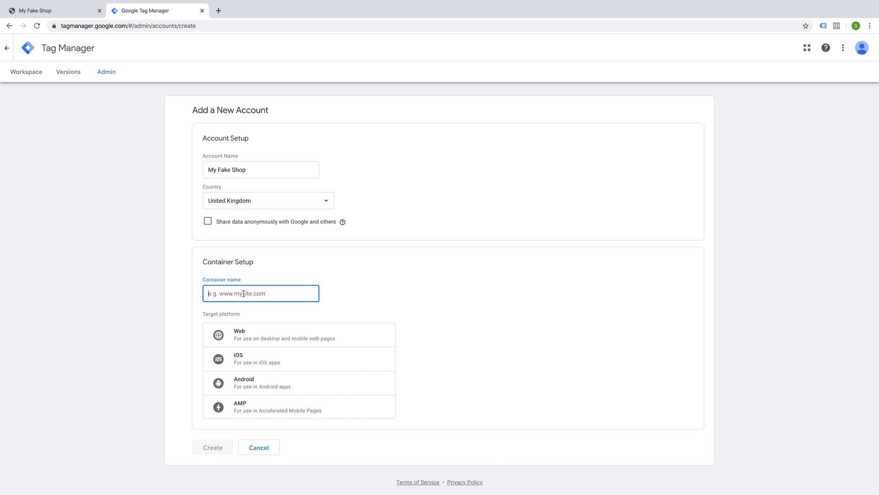
{"action": "left_click", "coordinate": [57, 11]}
{"action": "left_click", "coordinate": [139, 26]}
{"action": "key", "text": "ctrl+c"}
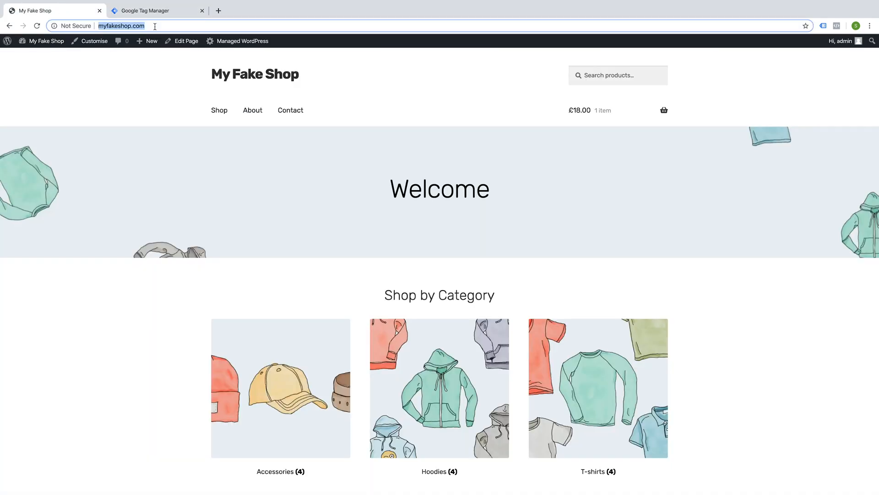
{"action": "left_click", "coordinate": [147, 10]}
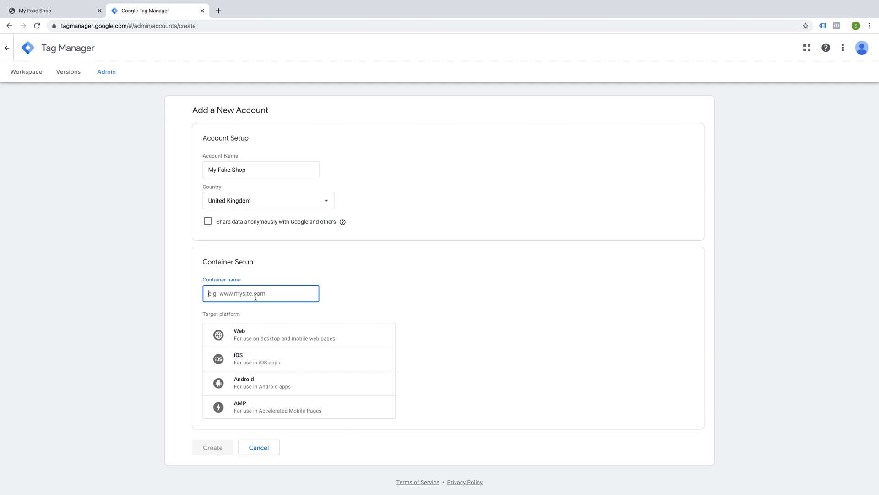
{"action": "key", "text": "ctrl+v"}
{"action": "left_click_drag", "start_coordinate": [225, 294], "coordinate": [204, 293]}
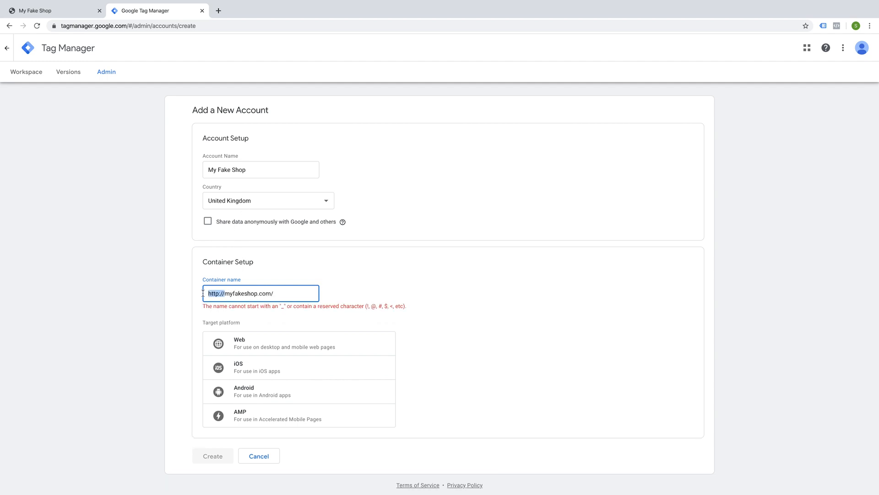
{"action": "type", "text": "www."}
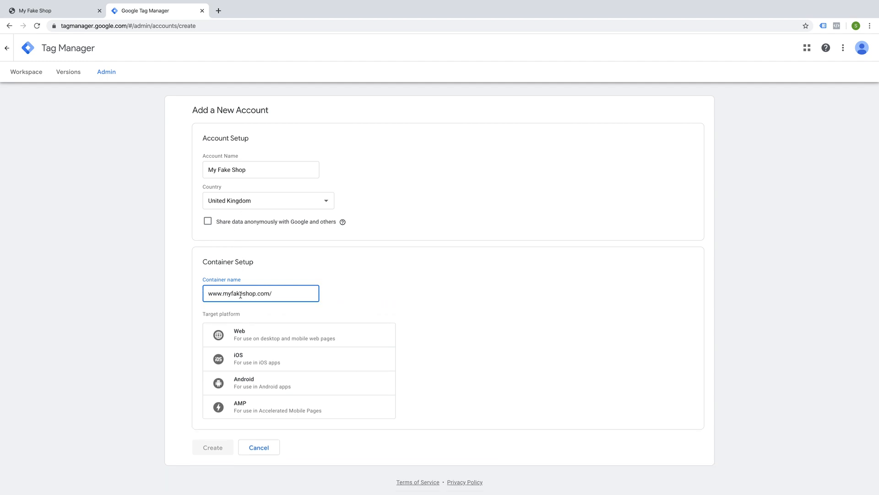
Step: Choose the Web target platform, create the account, and accept the terms of service including the Data Processing Terms
{"action": "left_click", "coordinate": [296, 339]}
{"action": "left_click", "coordinate": [219, 455]}
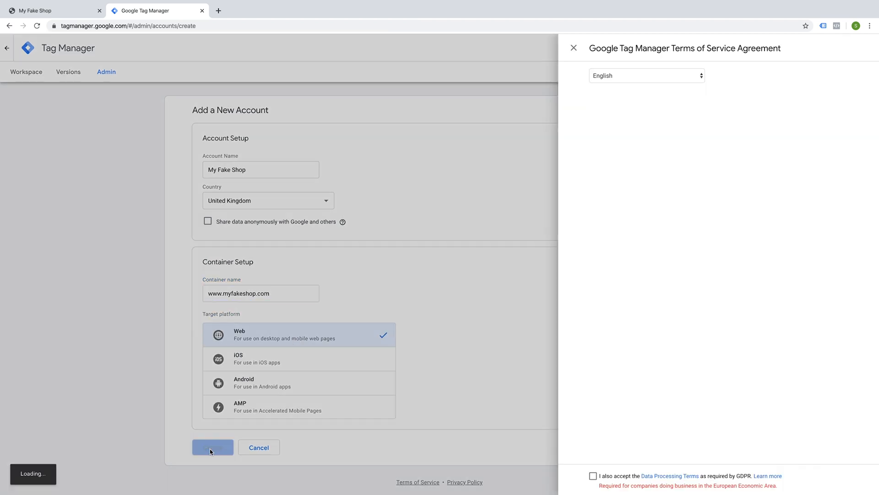
{"action": "left_click", "coordinate": [268, 475]}
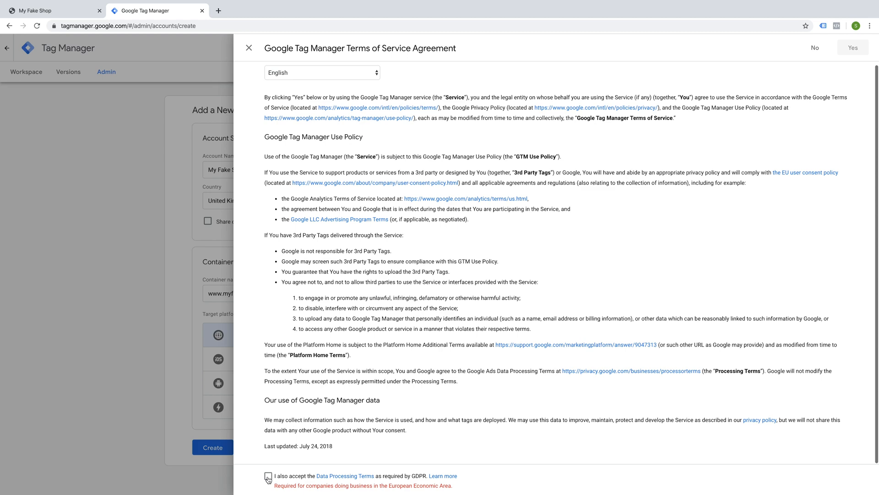
{"action": "left_click", "coordinate": [853, 48]}
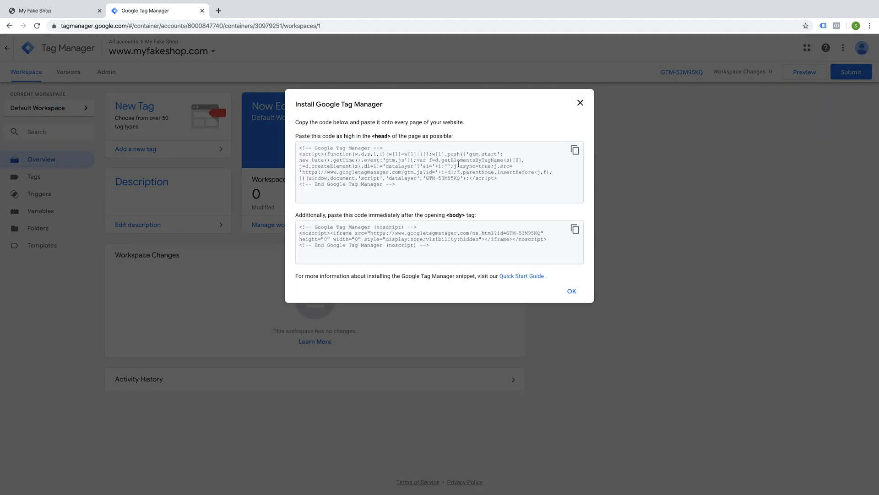
Step: Reopen the install instructions from the container ID and copy the snippet meant for the <head> section
{"action": "left_click", "coordinate": [580, 103]}
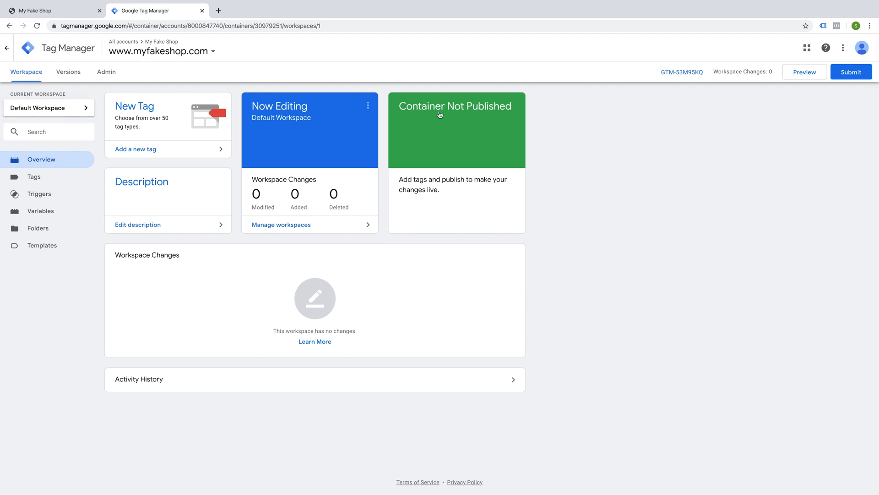
{"action": "left_click", "coordinate": [683, 74]}
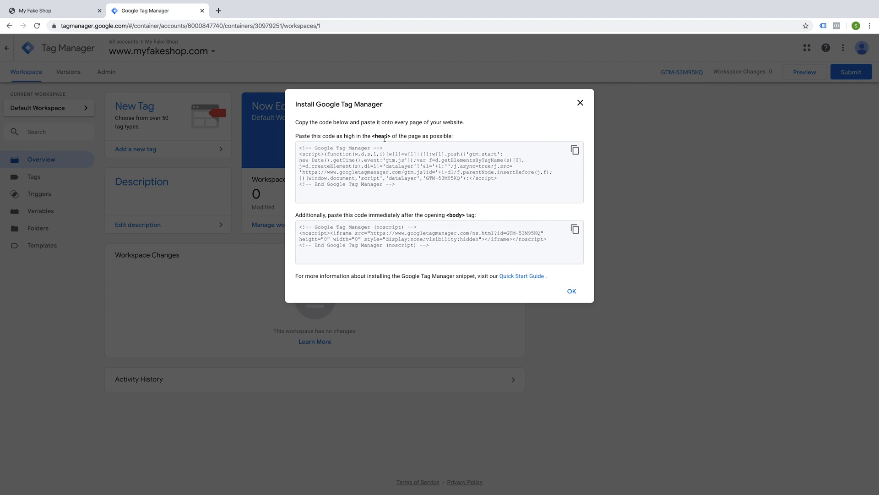
{"action": "left_click", "coordinate": [575, 151]}
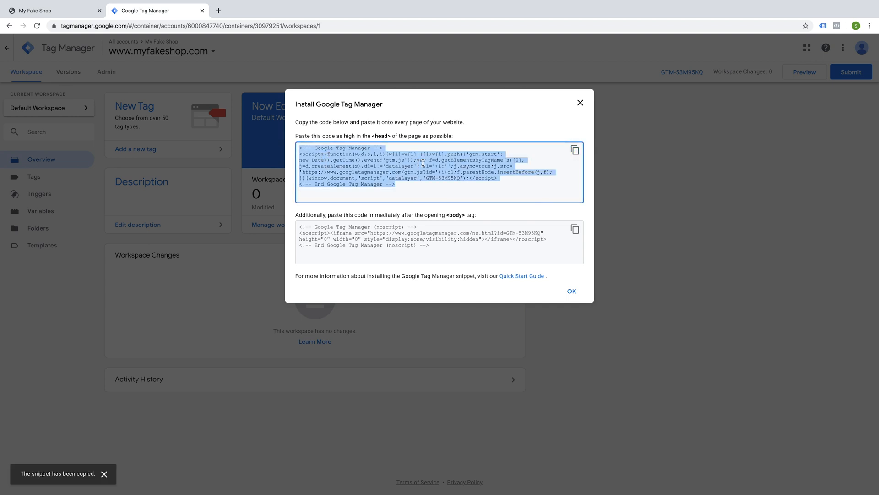
{"action": "left_click", "coordinate": [575, 150]}
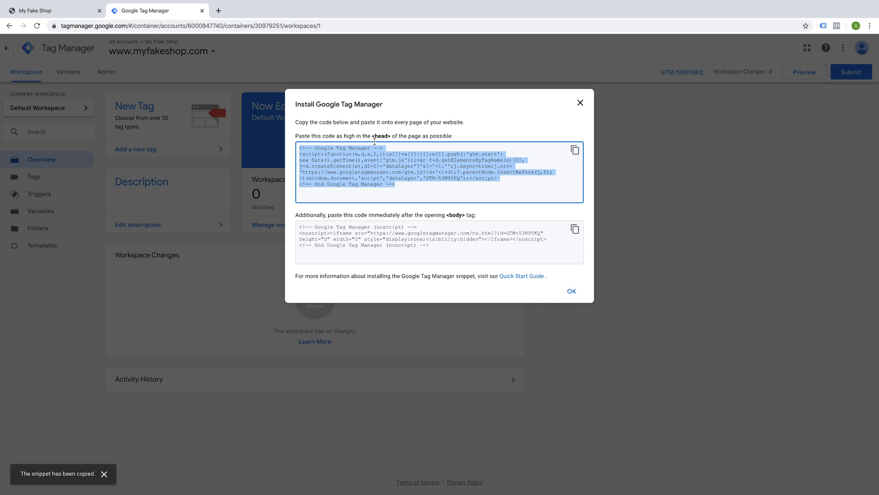
Step: Open the WordPress dashboard of the shop and go to the Appearance Theme Editor
{"action": "left_click", "coordinate": [31, 14]}
{"action": "mouse_move", "coordinate": [51, 42]}
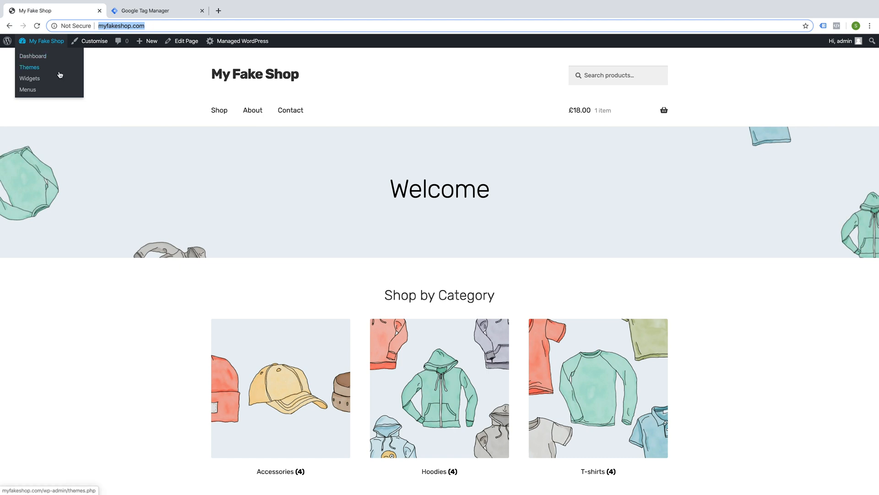
{"action": "left_click", "coordinate": [40, 57]}
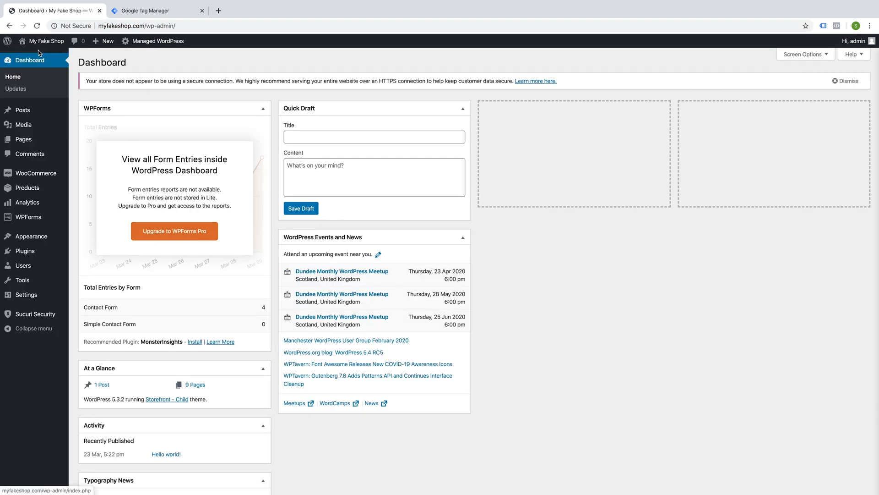
{"action": "mouse_move", "coordinate": [42, 45]}
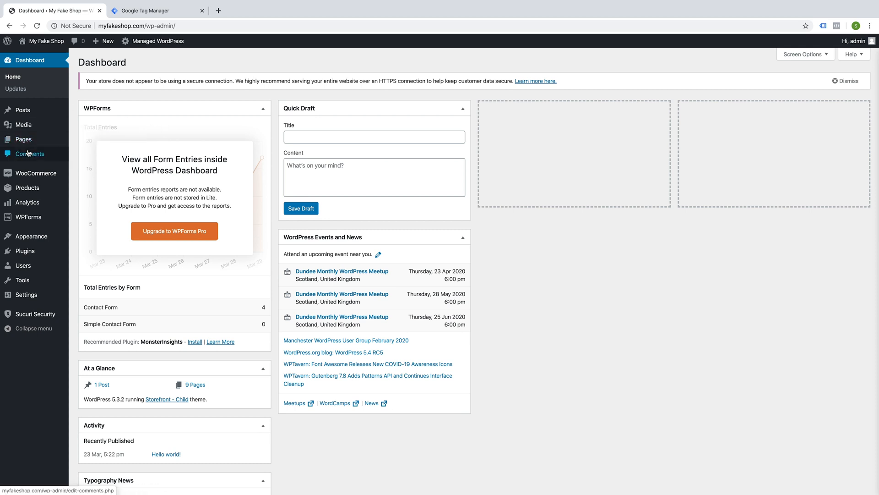
{"action": "mouse_move", "coordinate": [42, 217]}
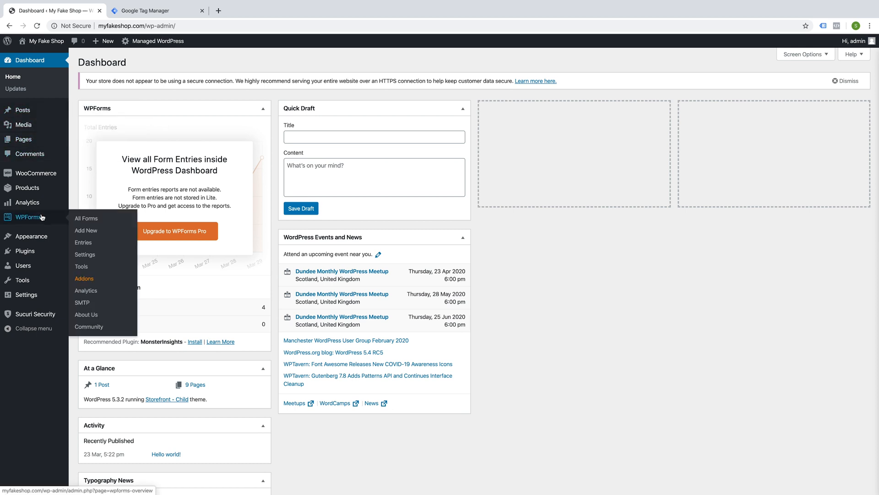
{"action": "mouse_move", "coordinate": [39, 239]}
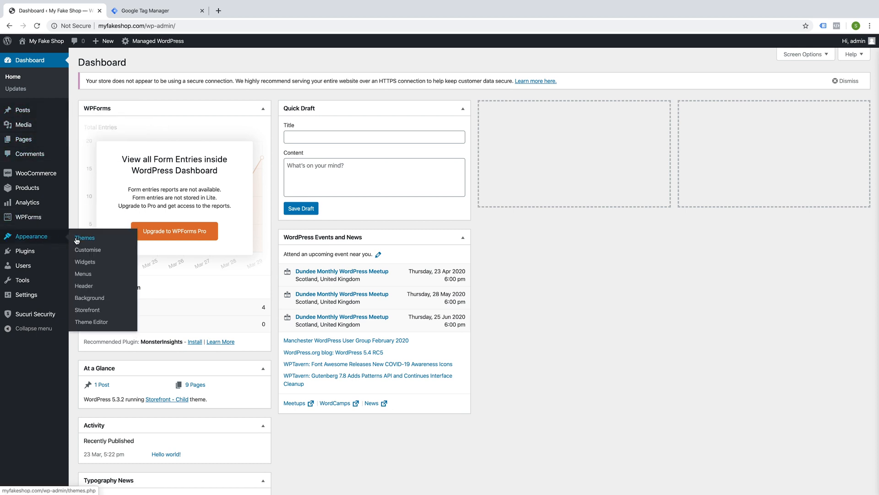
{"action": "left_click", "coordinate": [93, 323]}
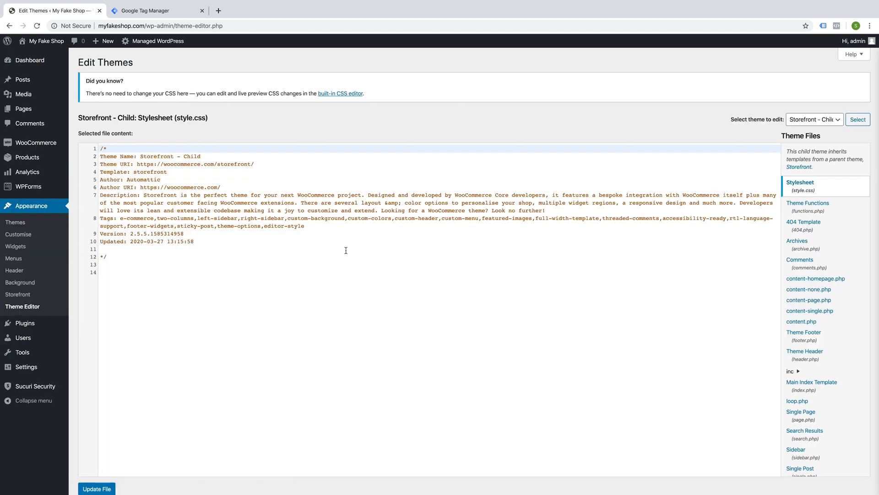
Step: Open the Theme Header (header.php) file of the Storefront - Child theme for editing
{"action": "left_click", "coordinate": [828, 121]}
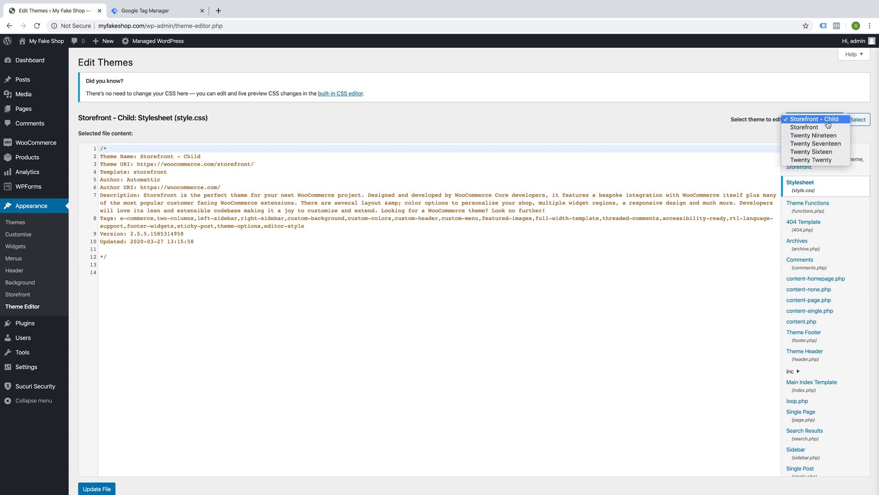
{"action": "left_click", "coordinate": [827, 123]}
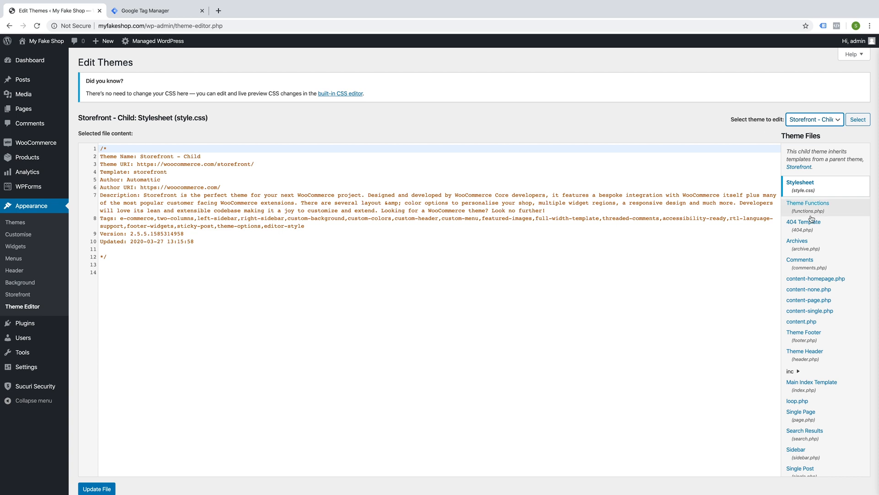
{"action": "left_click", "coordinate": [811, 357]}
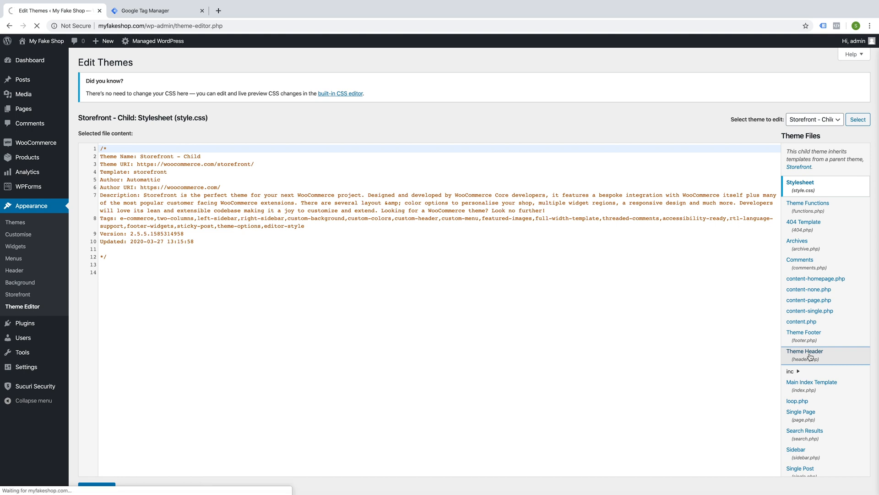
{"action": "left_click_drag", "start_coordinate": [812, 354], "coordinate": [652, 320]}
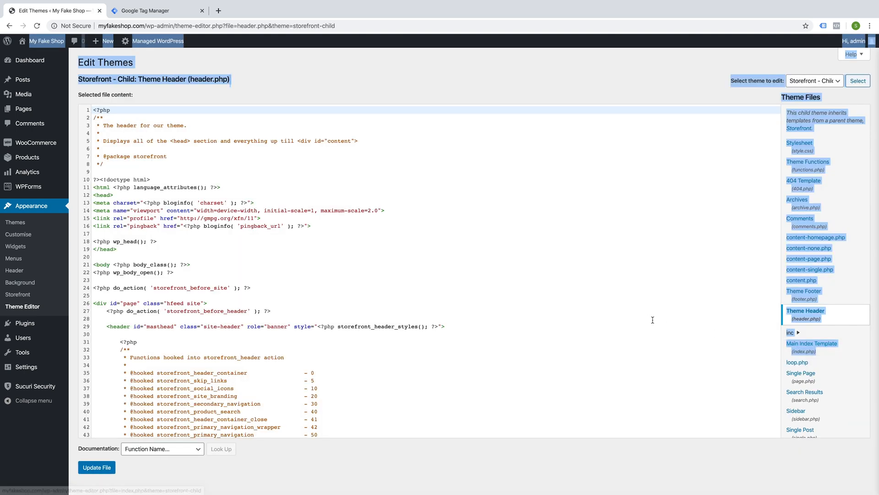
{"action": "left_click", "coordinate": [848, 295]}
{"action": "left_click", "coordinate": [809, 313]}
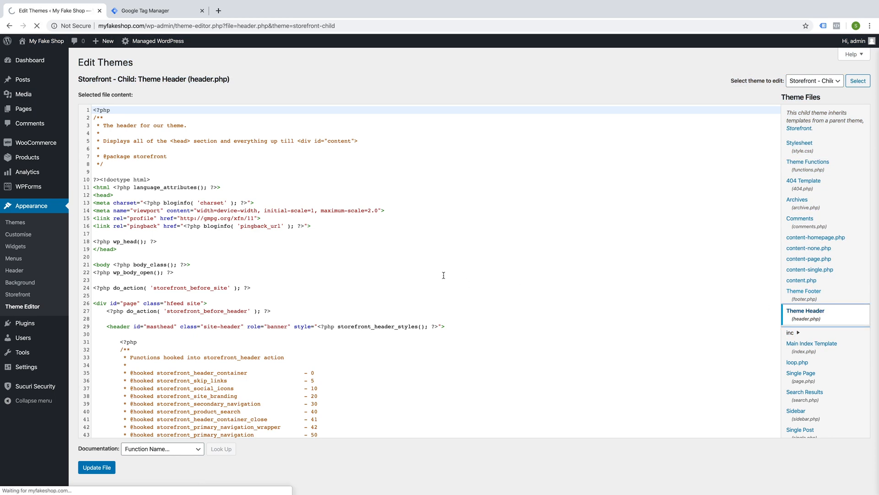
Step: Paste the Tag Manager head snippet on a new line right after the opening <head> tag
{"action": "scroll", "coordinate": [353, 211], "scroll_direction": "down", "scroll_amount": 3}
{"action": "scroll", "coordinate": [352, 211], "scroll_direction": "up", "scroll_amount": 2}
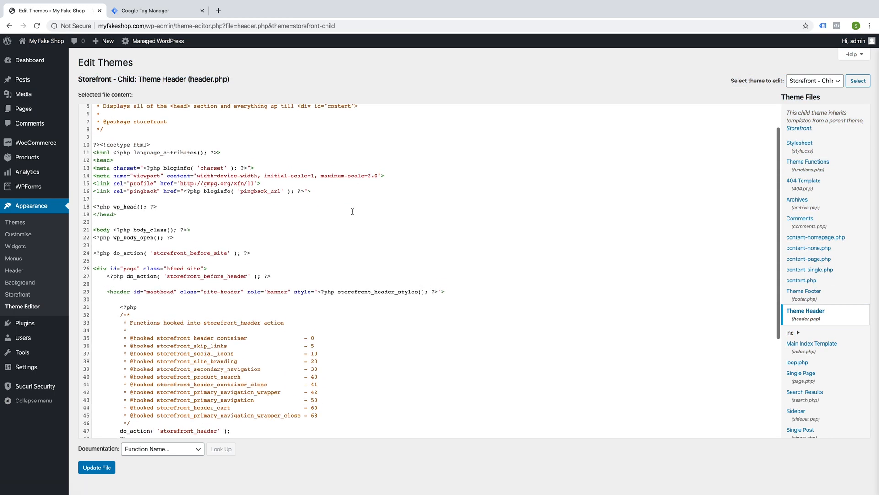
{"action": "scroll", "coordinate": [208, 204], "scroll_direction": "up", "scroll_amount": 1}
{"action": "left_click", "coordinate": [121, 196]}
{"action": "left_click_drag", "start_coordinate": [121, 196], "coordinate": [94, 196]}
{"action": "left_click", "coordinate": [123, 195]}
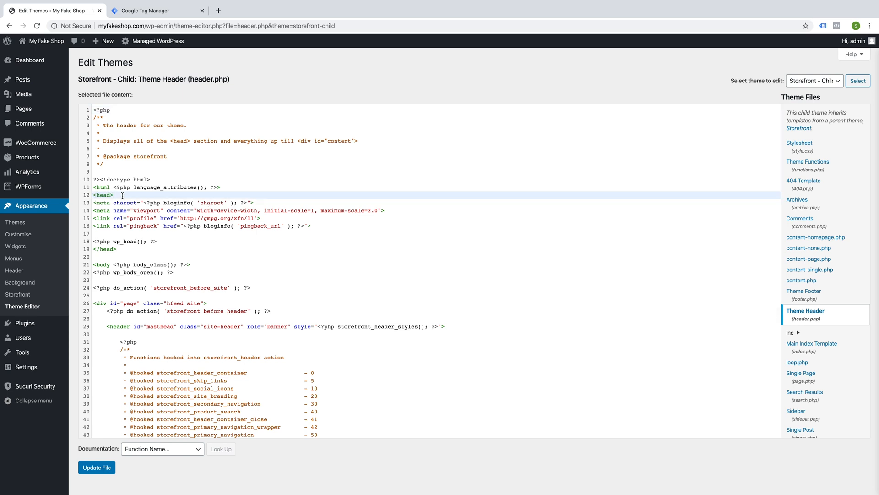
{"action": "key", "text": "Return"}
{"action": "key", "text": "ctrl+v"}
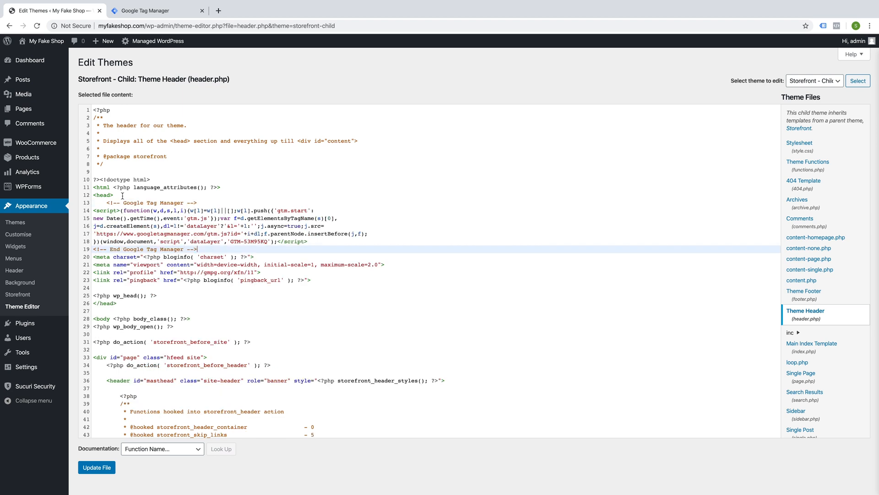
Step: Copy the noscript snippet meant for after the opening <body> tag from the install instructions
{"action": "scroll", "coordinate": [166, 197], "scroll_direction": "down", "scroll_amount": 5}
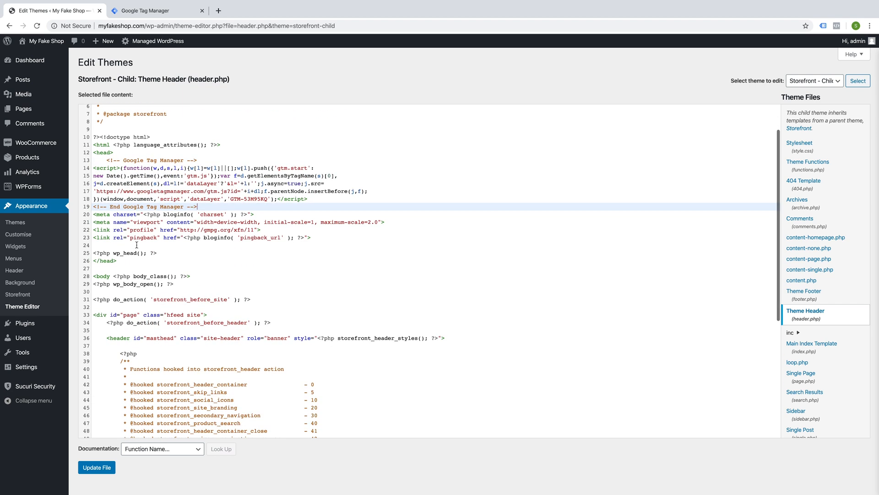
{"action": "scroll", "coordinate": [143, 242], "scroll_direction": "down", "scroll_amount": 2}
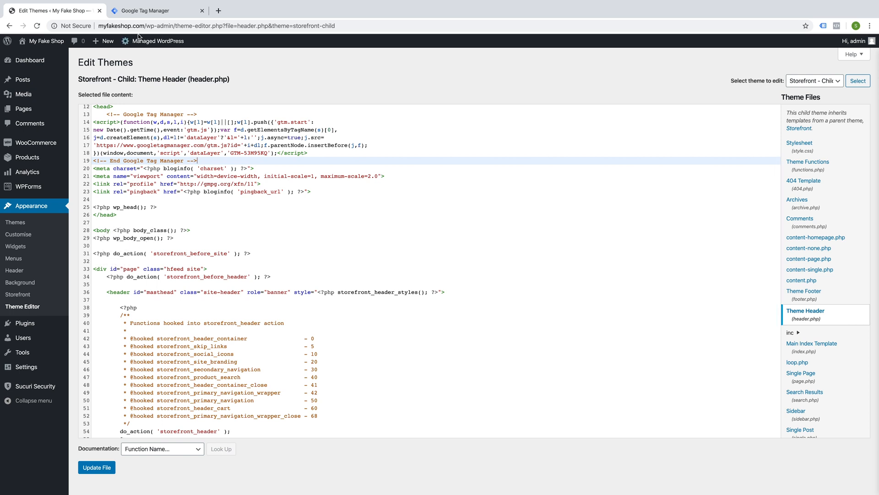
{"action": "left_click", "coordinate": [138, 9]}
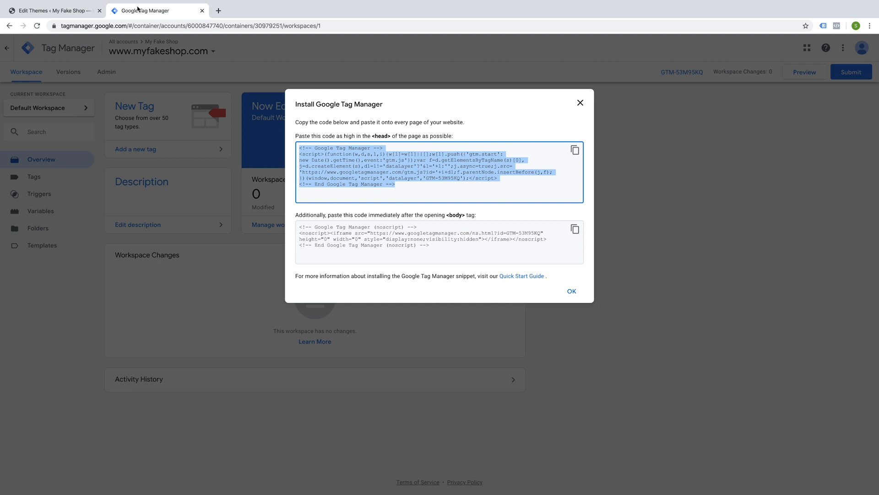
{"action": "left_click", "coordinate": [575, 232]}
Step: Paste the Tag Manager noscript snippet on a new line right after the opening <body> tag and update the file
{"action": "left_click", "coordinate": [42, 14]}
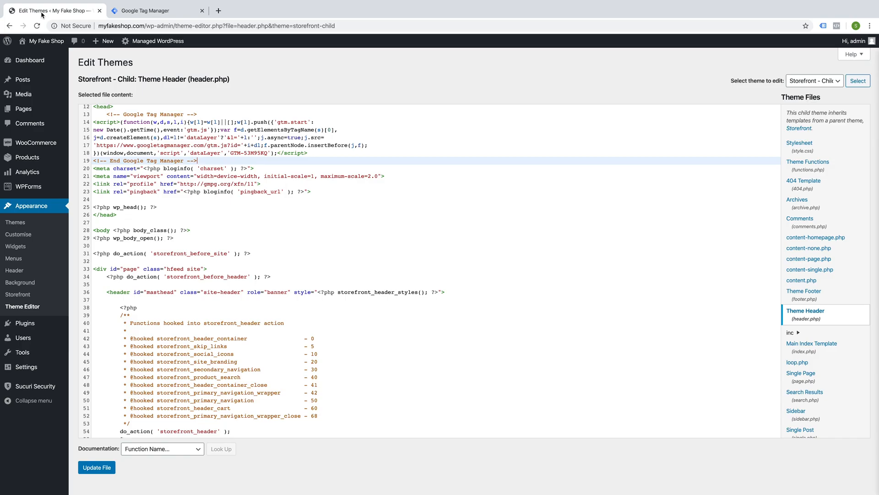
{"action": "left_click", "coordinate": [195, 231]}
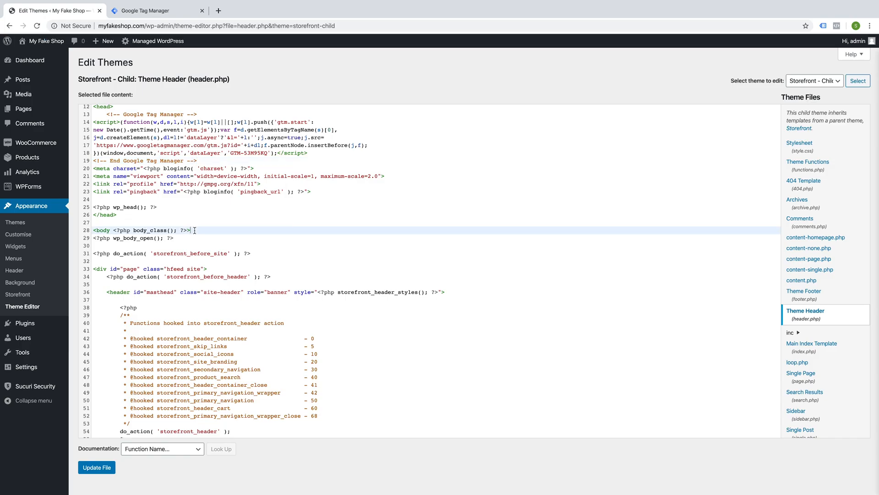
{"action": "key", "text": "Return"}
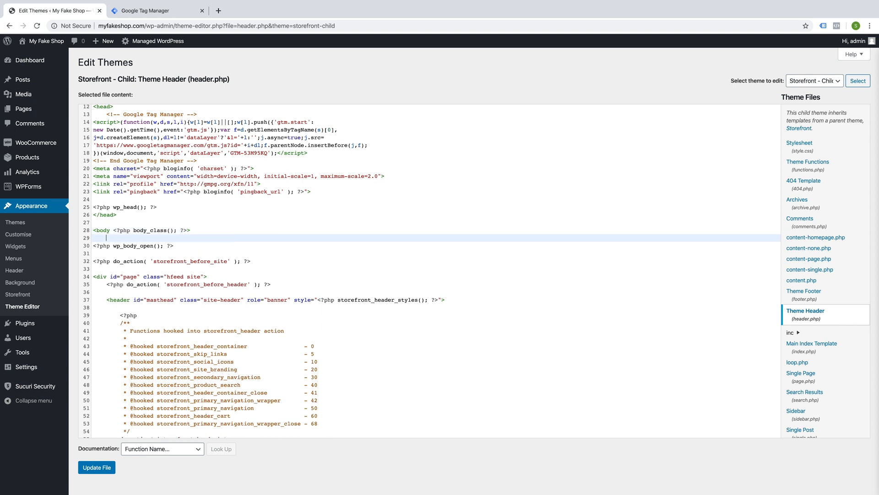
{"action": "key", "text": "super+v"}
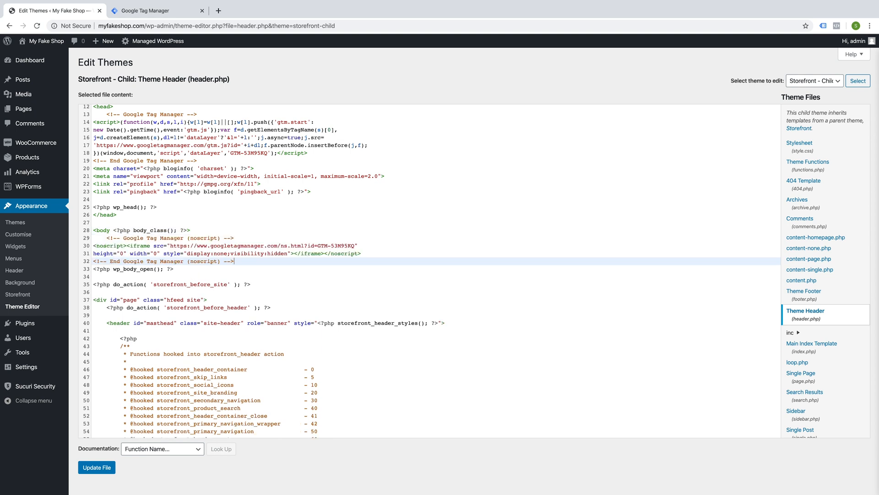
{"action": "left_click", "coordinate": [249, 274]}
{"action": "left_click", "coordinate": [97, 467]}
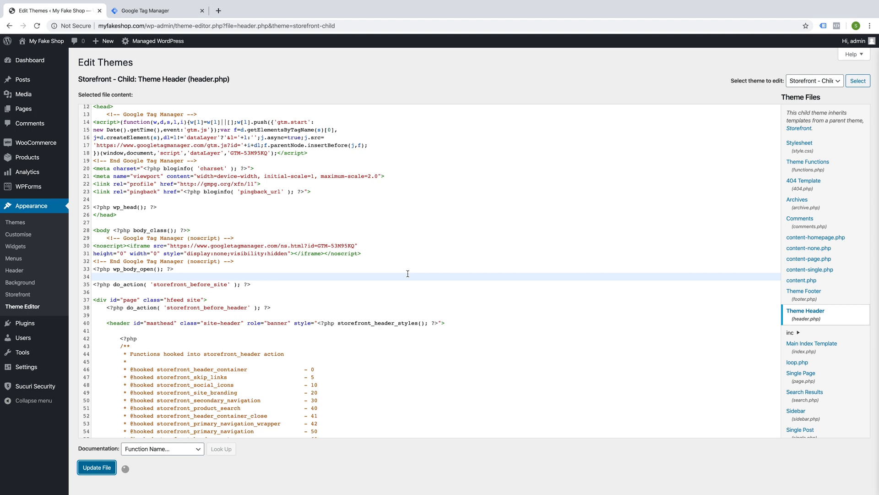
Step: Open the shop's public site in a new browser tab
{"action": "scroll", "coordinate": [408, 273], "scroll_direction": "down", "scroll_amount": 2}
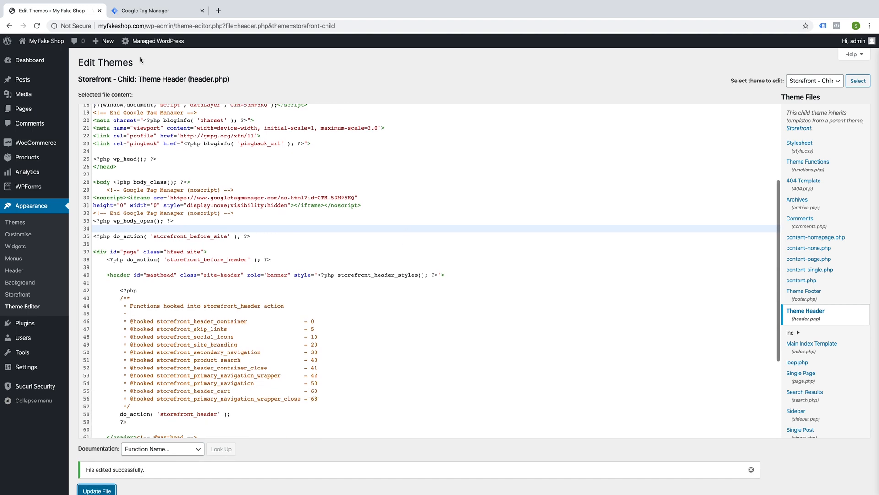
{"action": "mouse_move", "coordinate": [46, 41]}
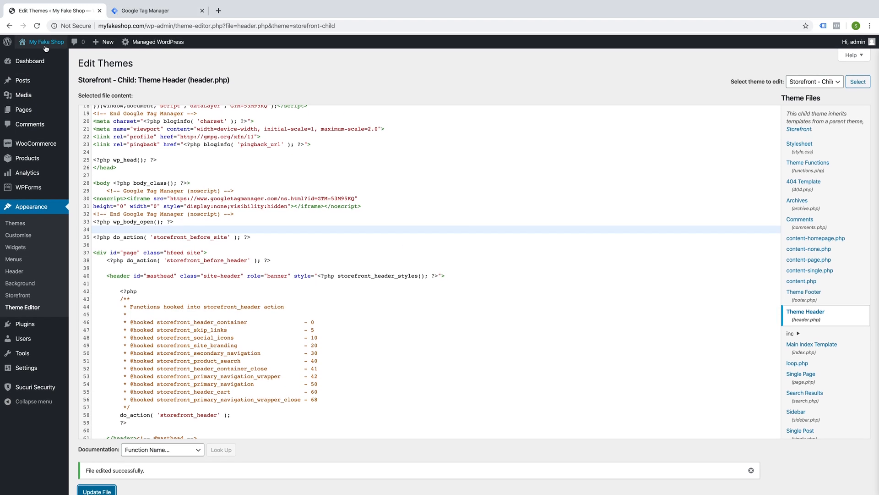
{"action": "right_click", "coordinate": [35, 59]}
{"action": "left_click", "coordinate": [69, 60]}
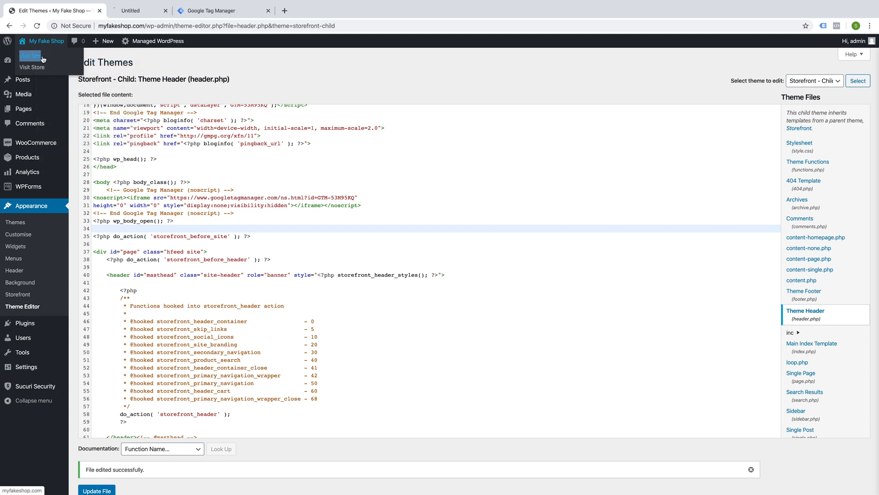
{"action": "left_click", "coordinate": [154, 13]}
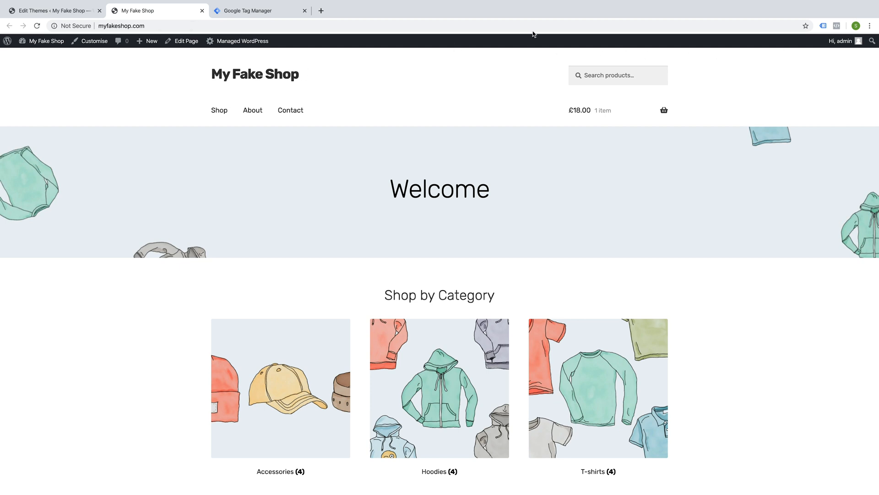
Step: Enable Tag Assistant on the shop homepage, reload the page, and open its tag analysis
{"action": "left_click", "coordinate": [823, 27]}
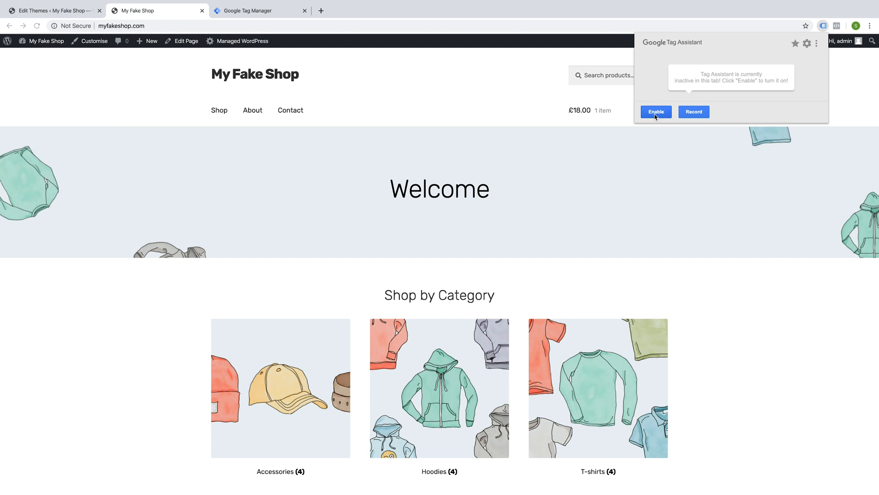
{"action": "left_click", "coordinate": [656, 112]}
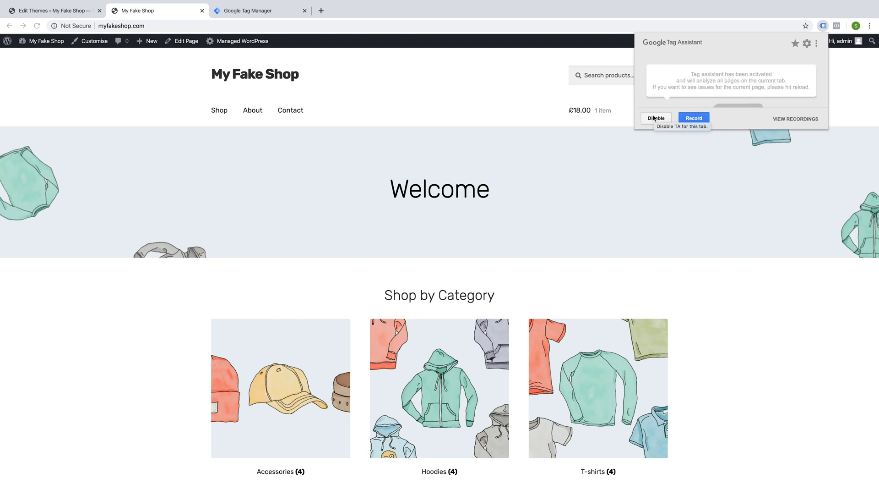
{"action": "left_click", "coordinate": [37, 26]}
{"action": "left_click", "coordinate": [37, 27]}
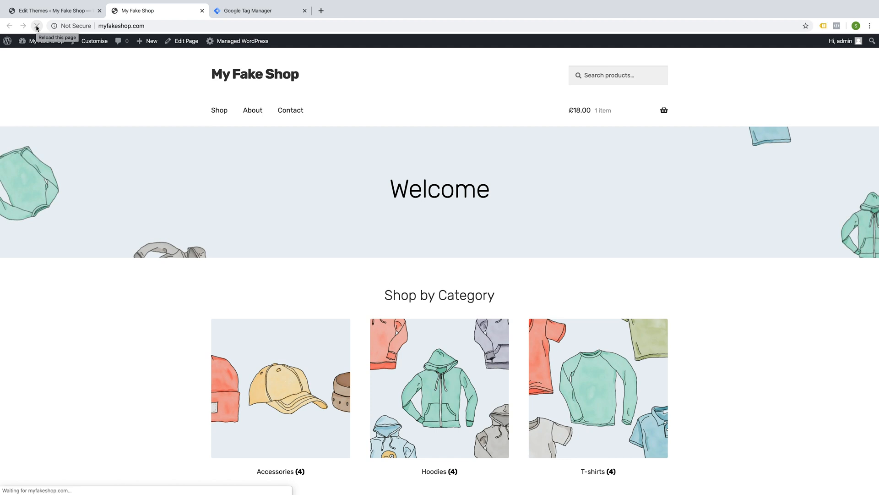
{"action": "left_click", "coordinate": [823, 26]}
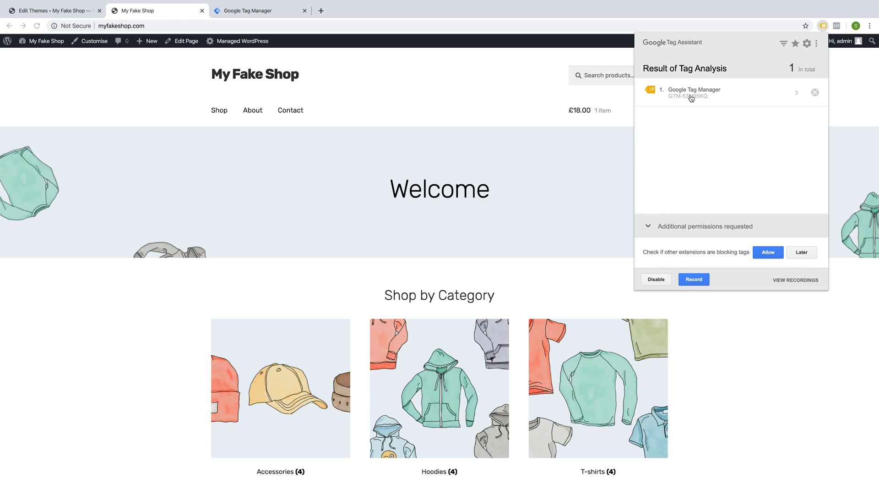
Step: Close the install instructions in Tag Manager and start Preview mode for the workspace
{"action": "left_click", "coordinate": [247, 11]}
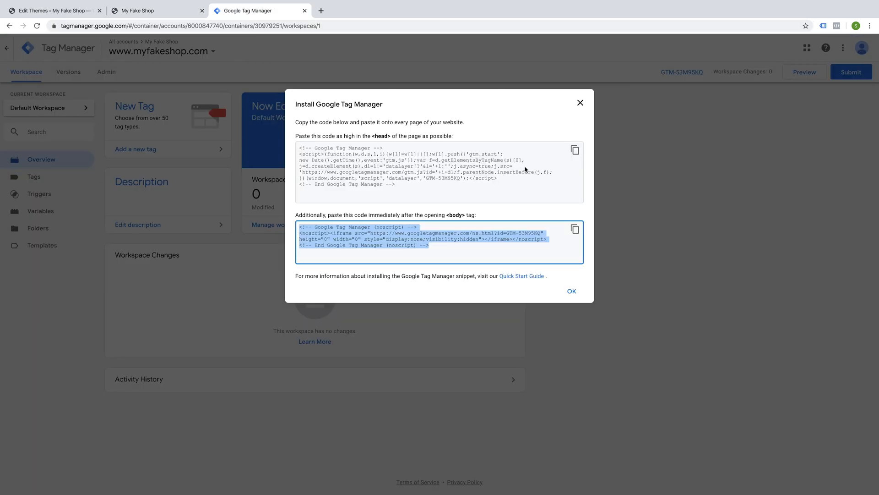
{"action": "left_click", "coordinate": [580, 103]}
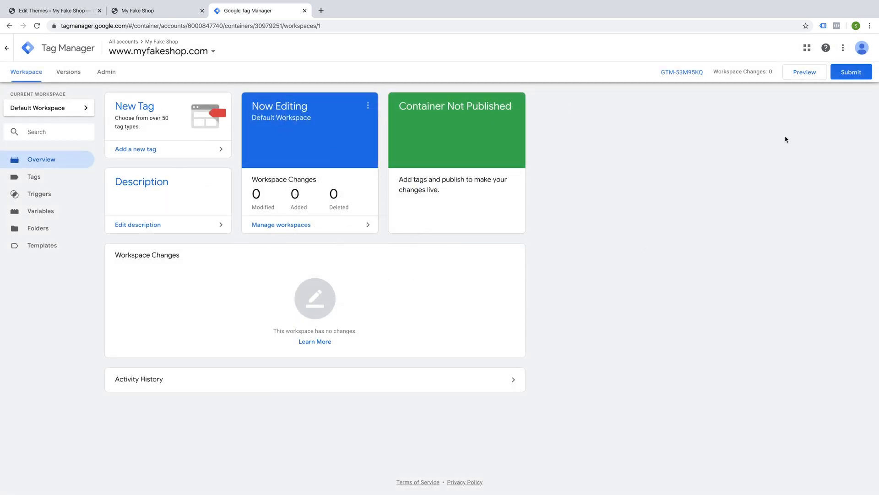
{"action": "left_click", "coordinate": [800, 72]}
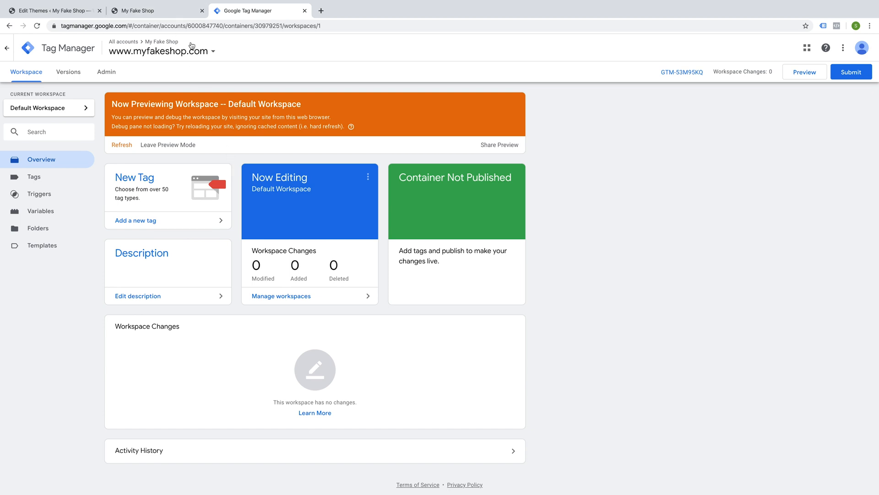
Step: Reload the shop with the preview debug pane and browse the Shop, About and Contact pages
{"action": "left_click_drag", "start_coordinate": [137, 13], "coordinate": [249, 18]}
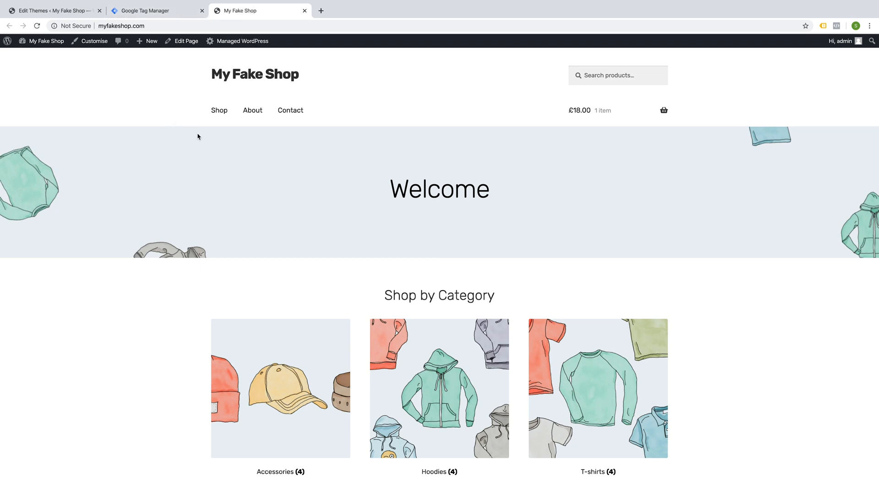
{"action": "left_click", "coordinate": [37, 26]}
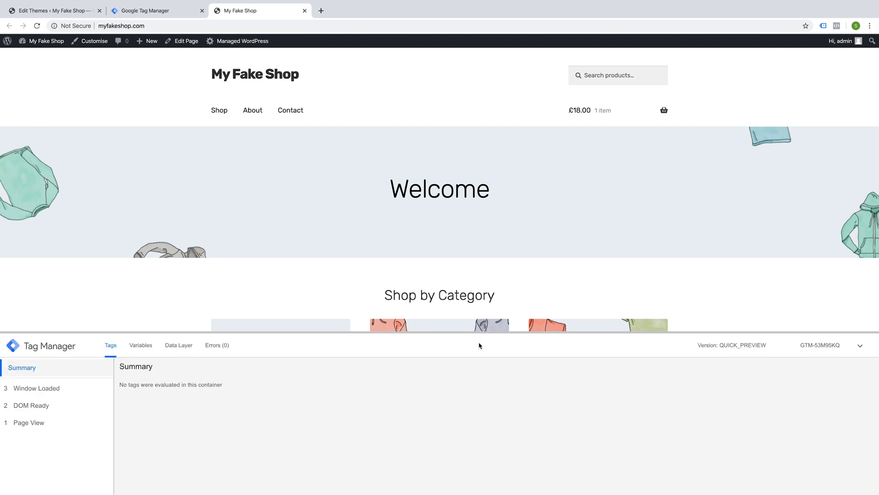
{"action": "left_click_drag", "start_coordinate": [498, 331], "coordinate": [494, 295]}
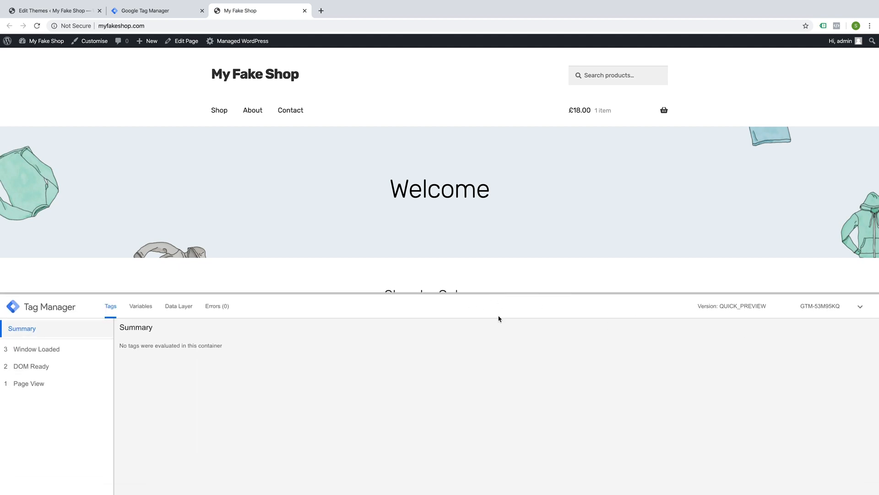
{"action": "left_click_drag", "start_coordinate": [507, 292], "coordinate": [505, 335]}
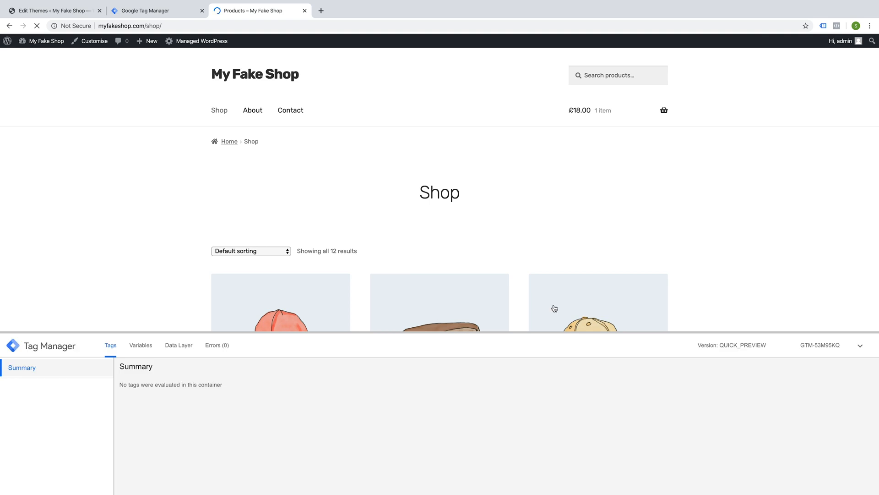
{"action": "left_click", "coordinate": [251, 113]}
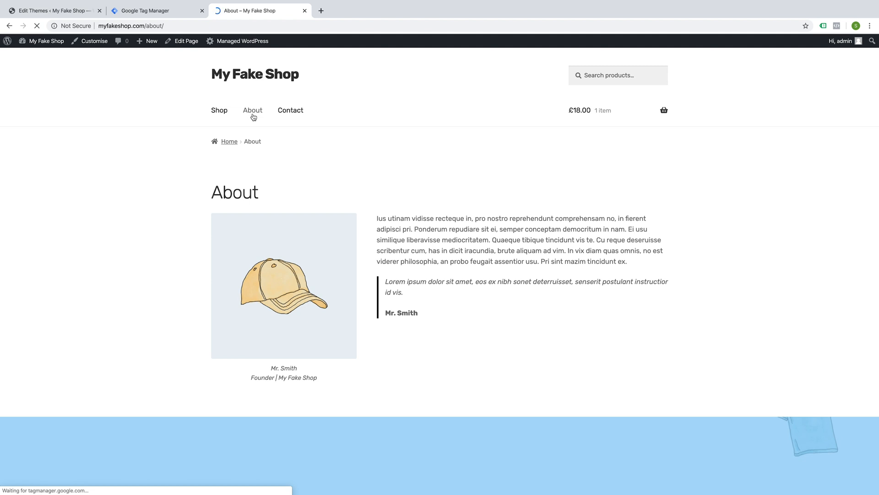
{"action": "left_click", "coordinate": [291, 115]}
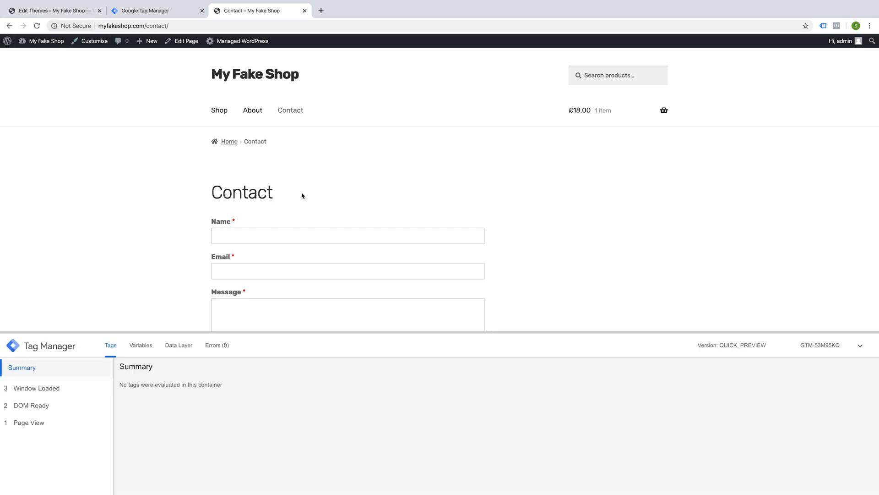
Step: Check Tag Assistant's tag analysis on the Contact page
{"action": "left_click", "coordinate": [146, 12]}
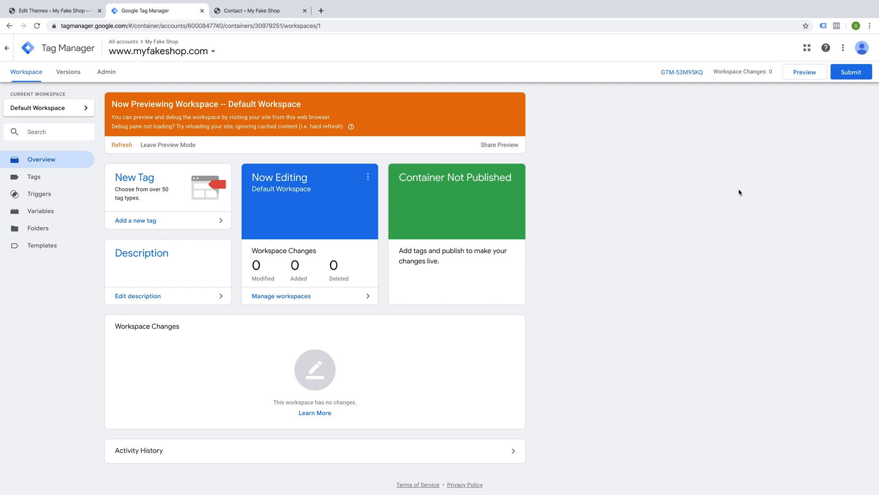
{"action": "left_click", "coordinate": [265, 13]}
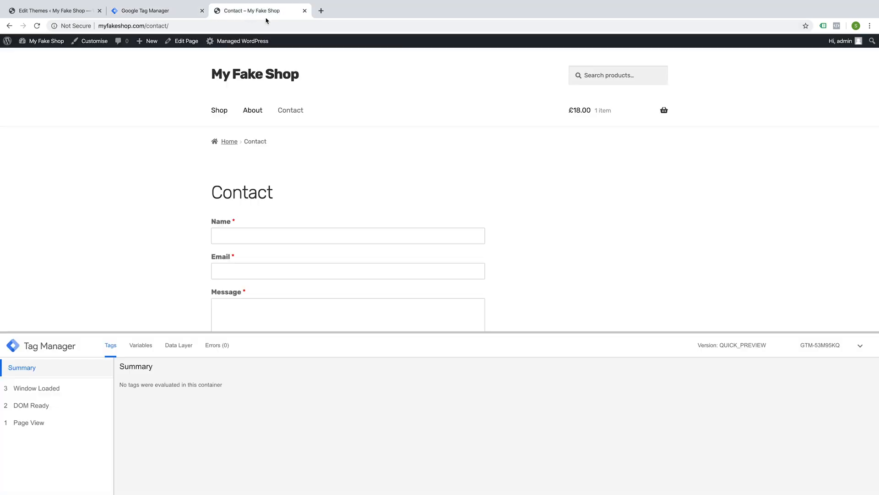
{"action": "left_click", "coordinate": [823, 26]}
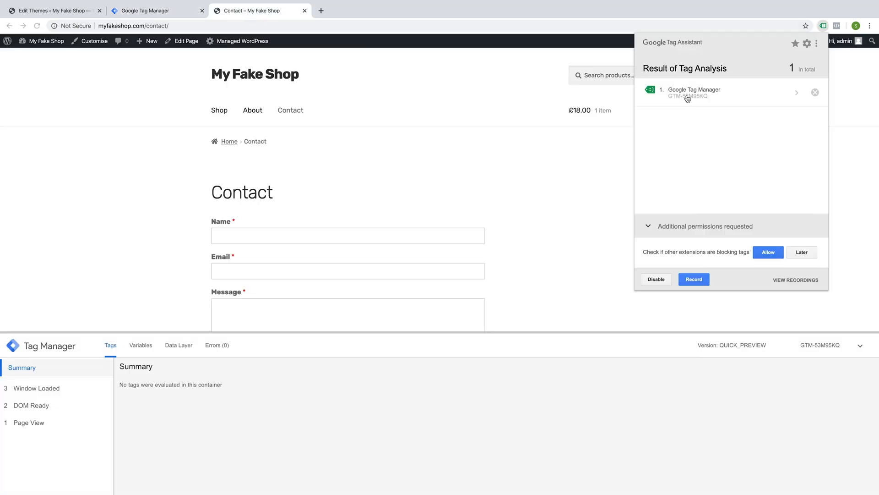
{"action": "left_click", "coordinate": [823, 26]}
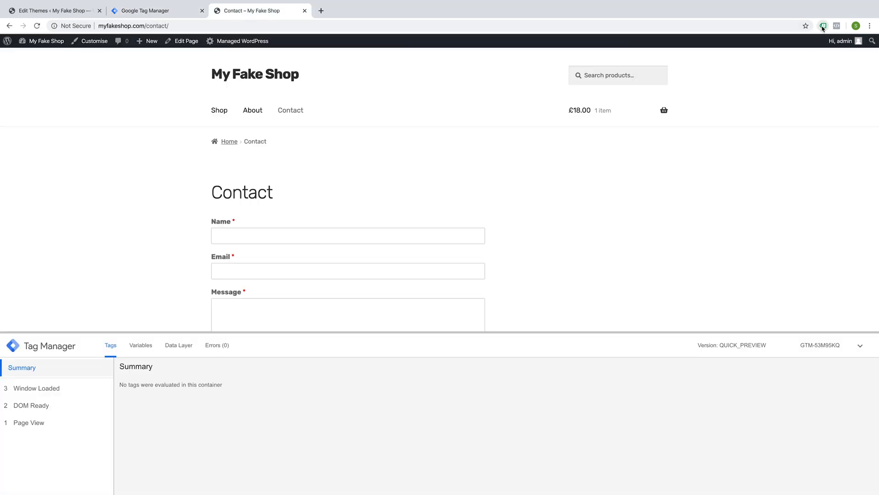
Step: Leave Preview mode in the Tag Manager workspace
{"action": "left_click", "coordinate": [138, 11]}
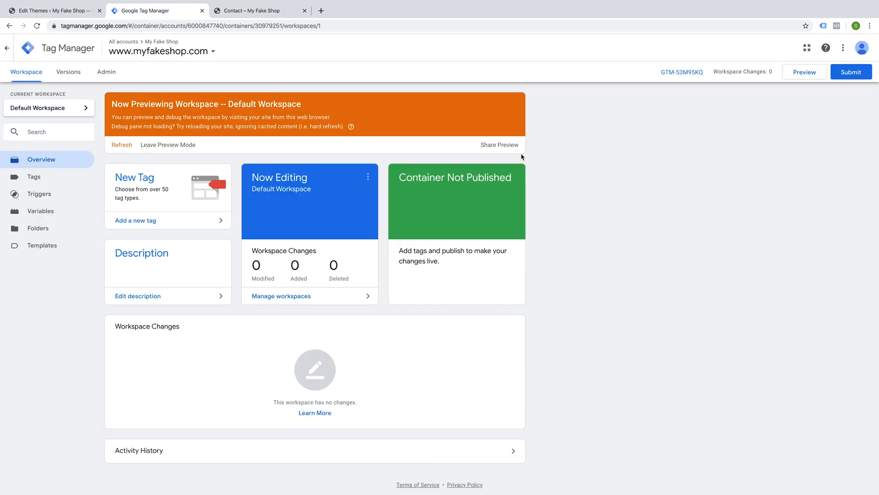
{"action": "left_click", "coordinate": [167, 145]}
{"action": "left_click", "coordinate": [501, 137]}
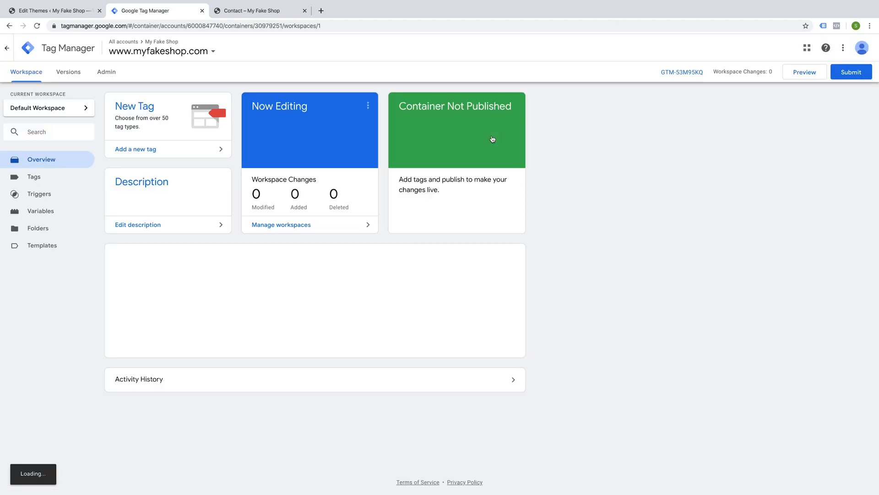
Step: Submit the workspace and publish a new container version named Initial GTM
{"action": "left_click", "coordinate": [248, 12]}
{"action": "left_click", "coordinate": [172, 12]}
{"action": "left_click", "coordinate": [847, 71]}
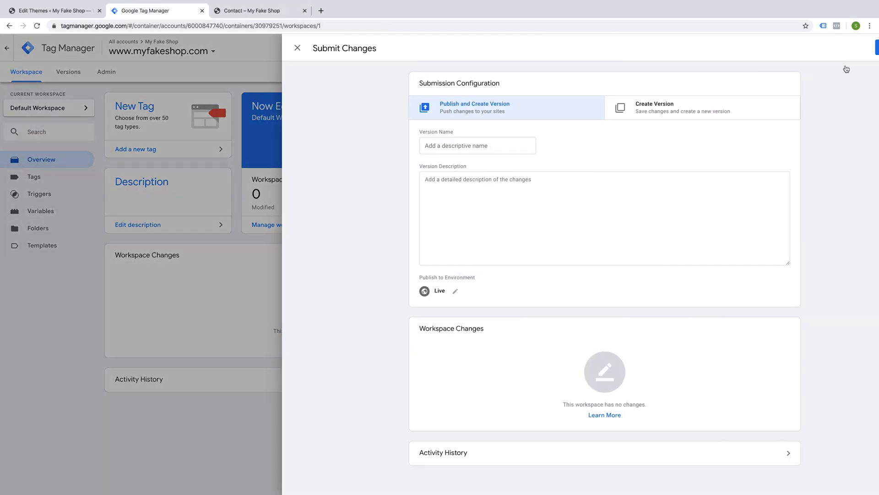
{"action": "left_click", "coordinate": [418, 145]}
{"action": "type", "text": "Initial GTM"}
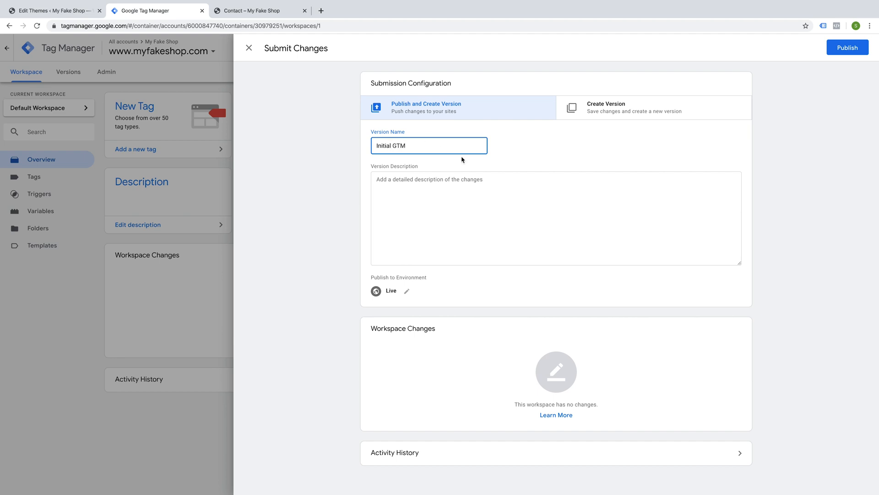
{"action": "left_click", "coordinate": [847, 48]}
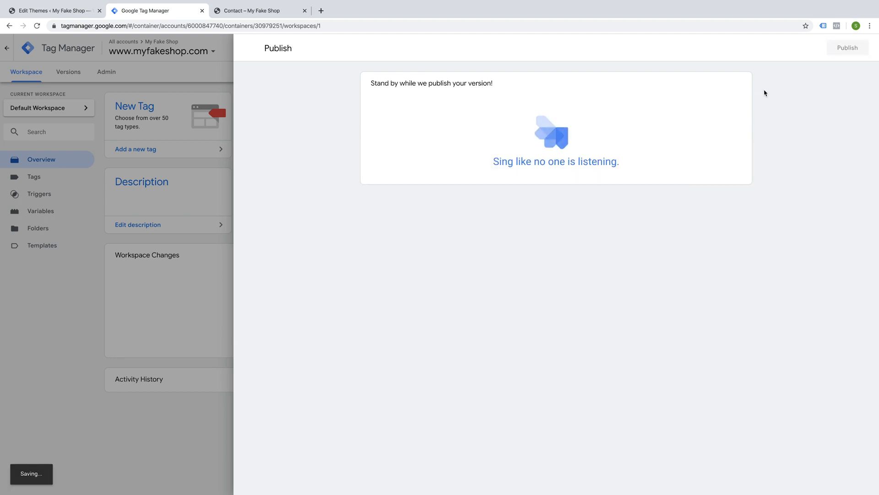